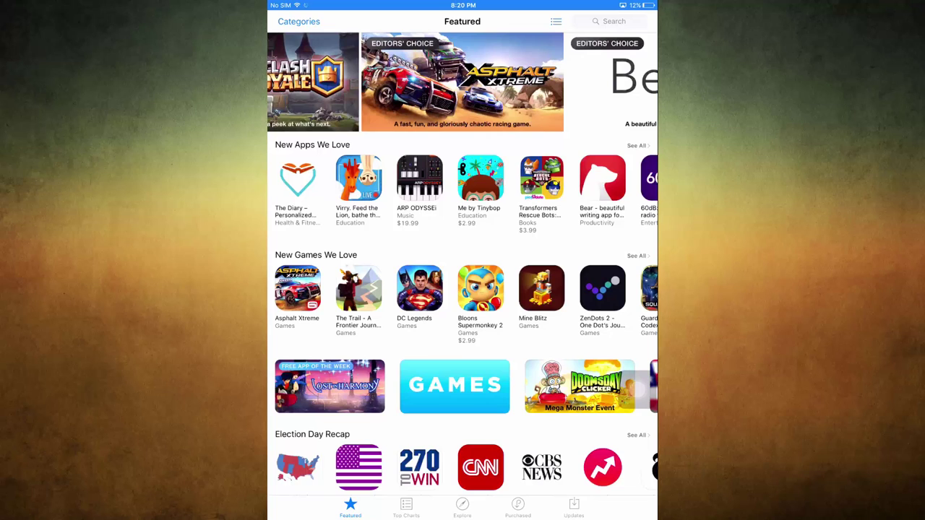
Search the App Store for 'phone drive' to find the installed free Phone Drive app.
click(614, 21)
text(ph)
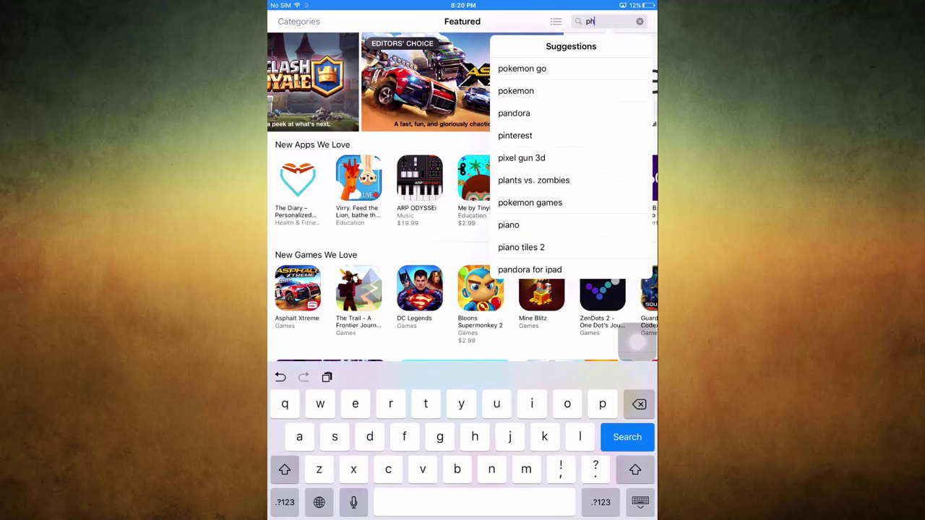
text(one d)
text(rive)
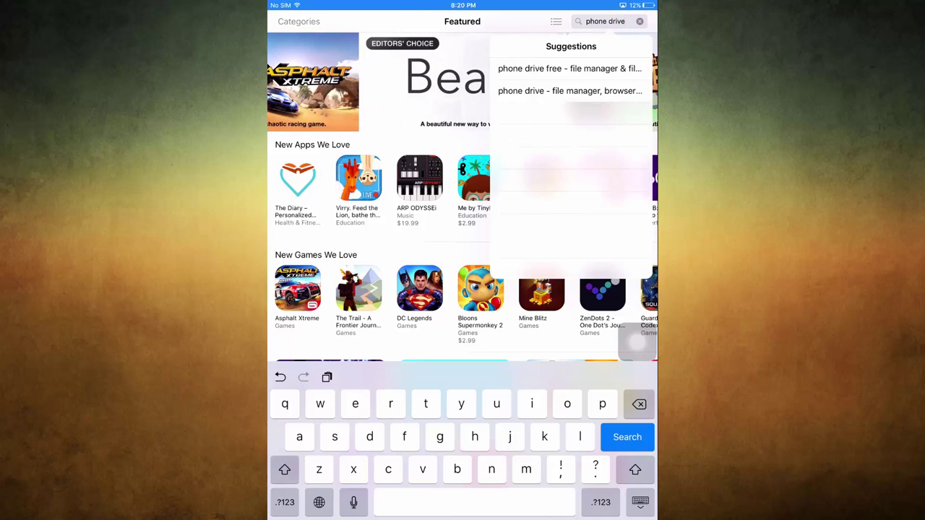
key(Return)
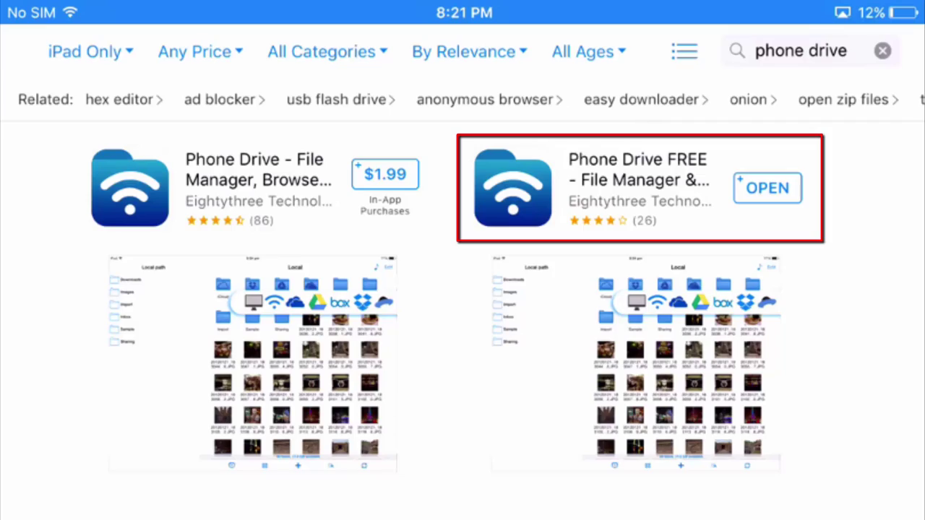
Go home, launch Phone Drive and bring up its sync and transfer options menu.
key(super)
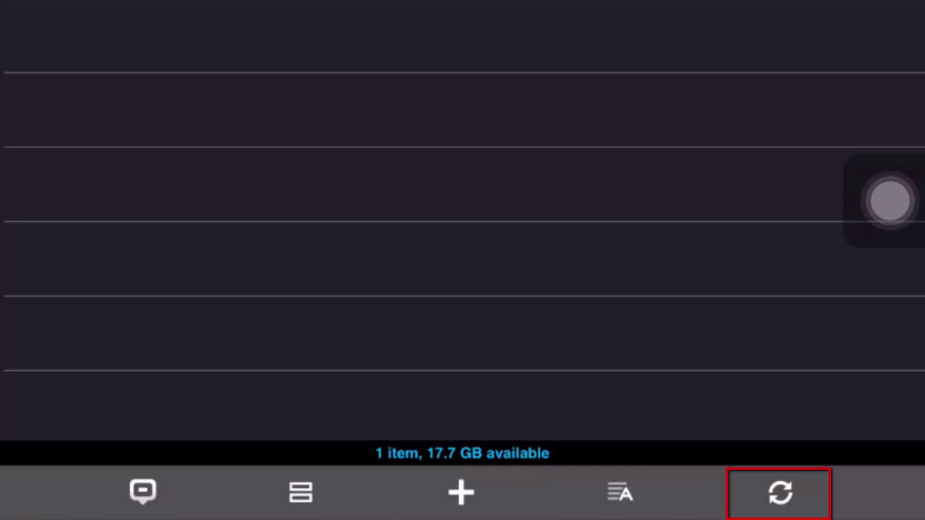
click(780, 492)
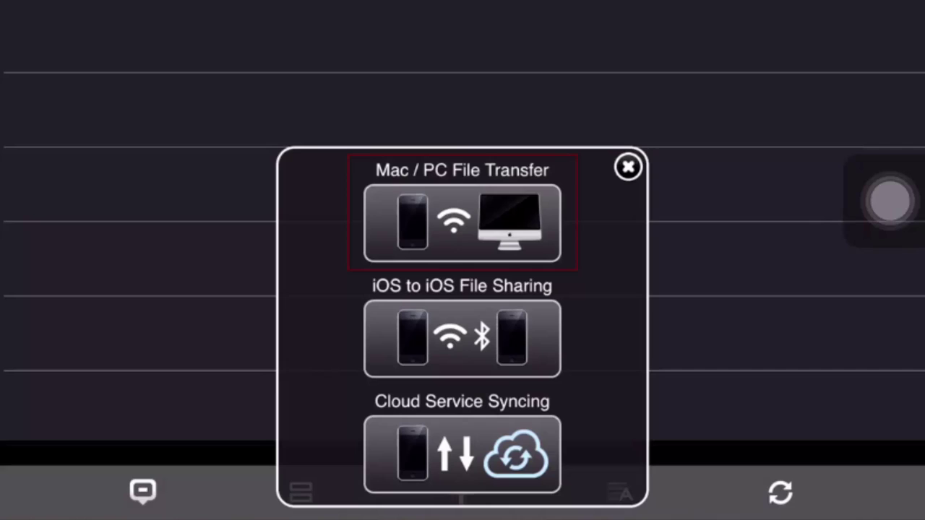
click(462, 222)
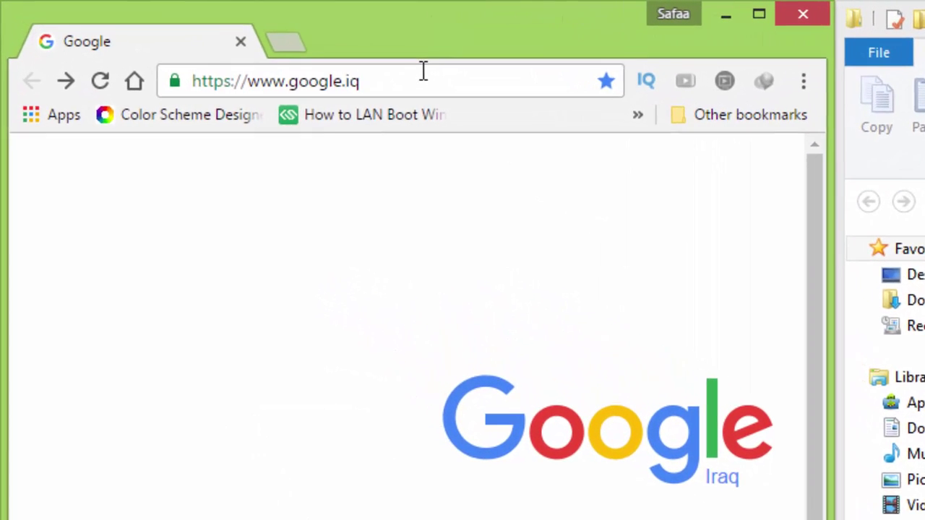
text(http://ipad.local)
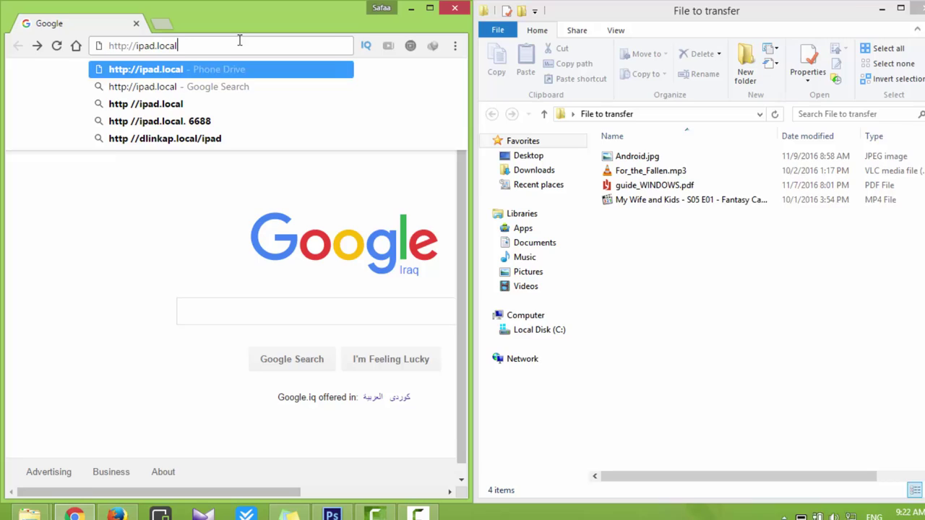
key(Return)
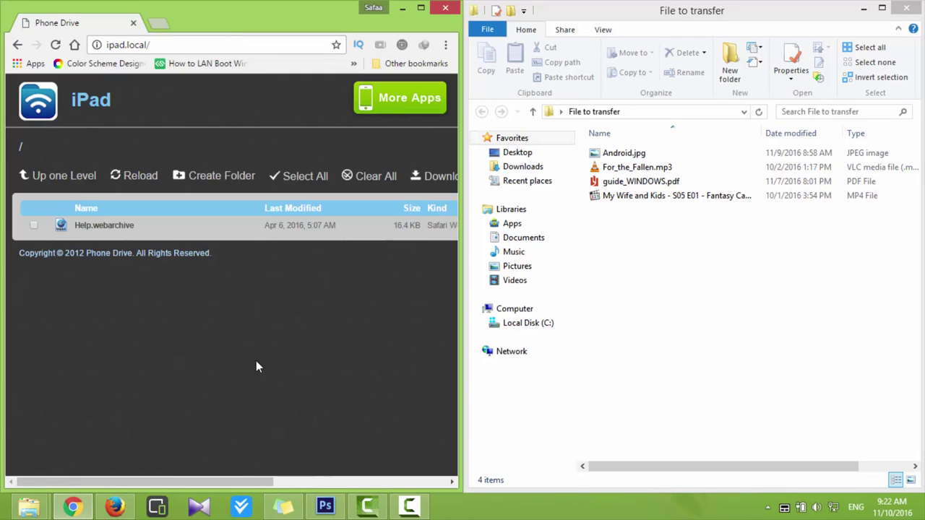
Drag all four files from the 'File to transfer' folder onto the upload drop zone.
drag(233, 482, 415, 483)
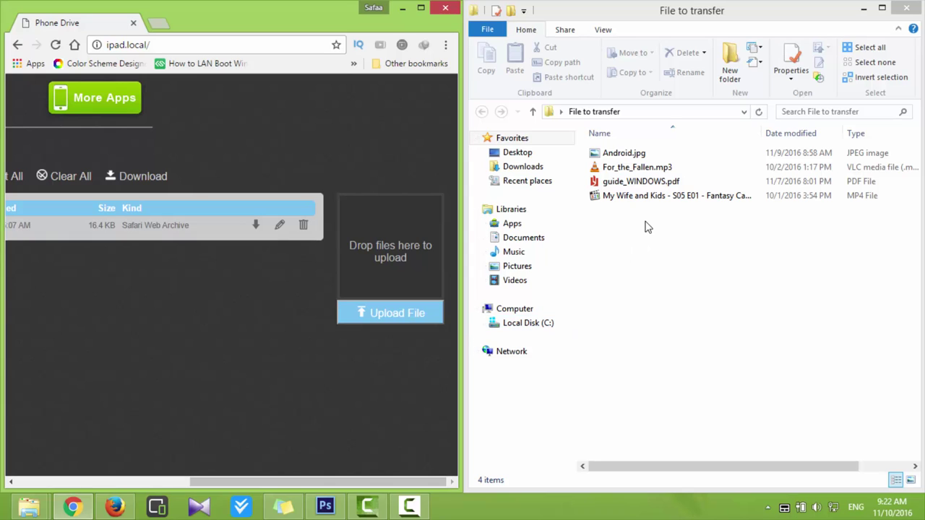
drag(646, 223, 609, 141)
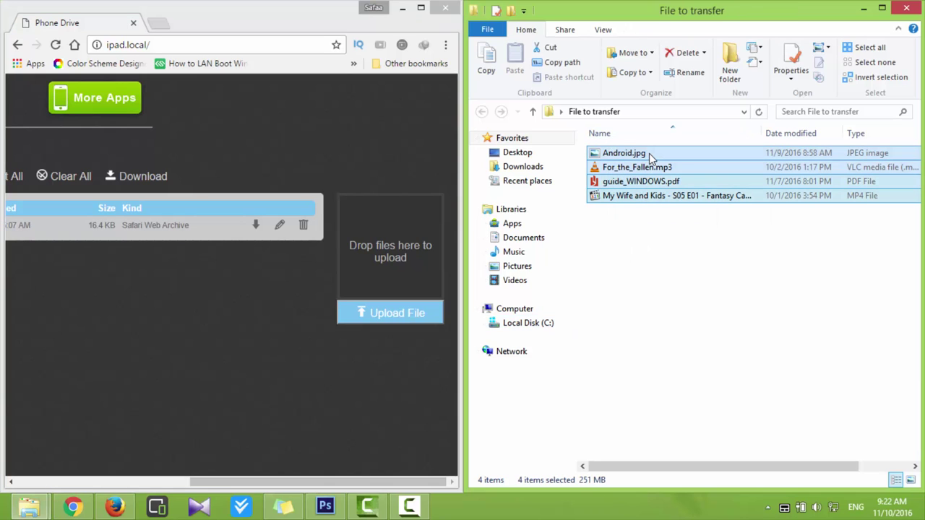
drag(649, 153, 392, 239)
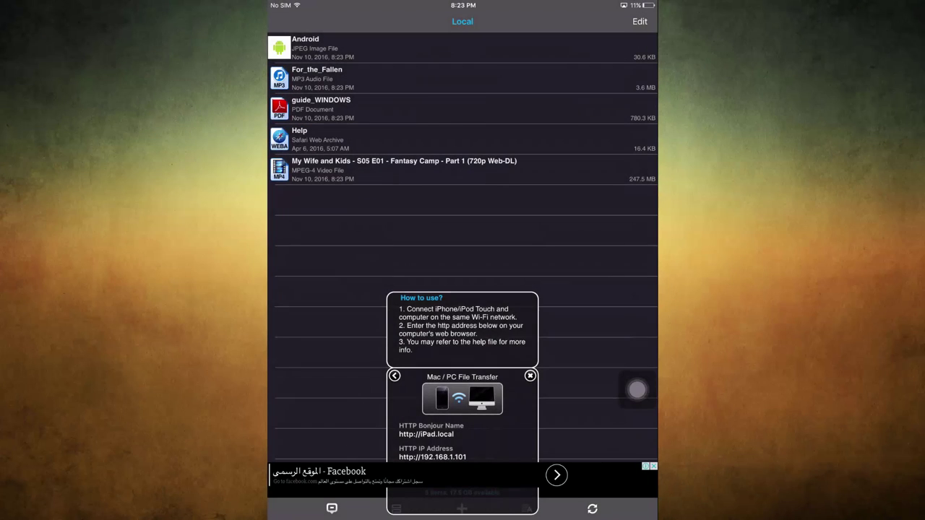
Close the transfer panel, preview the Android image and play the My Wife and Kids video.
click(530, 376)
click(463, 47)
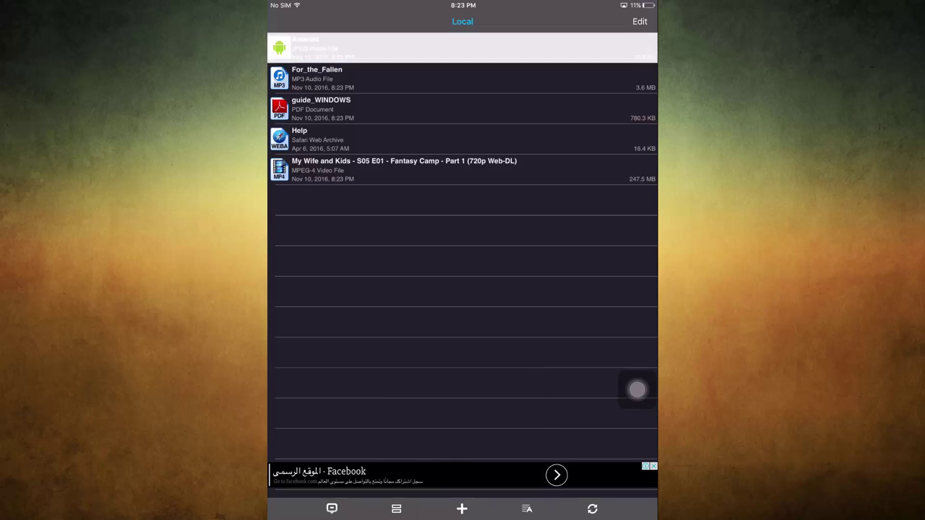
click(284, 20)
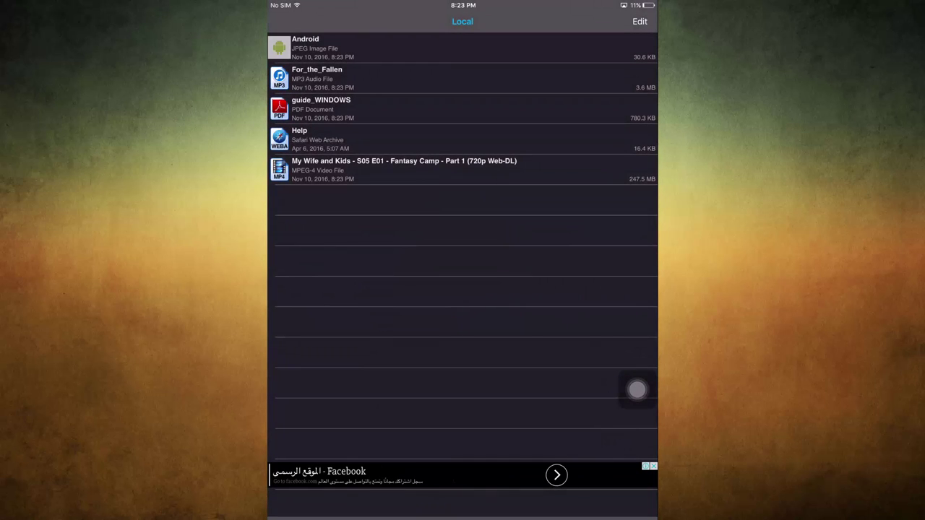
click(405, 168)
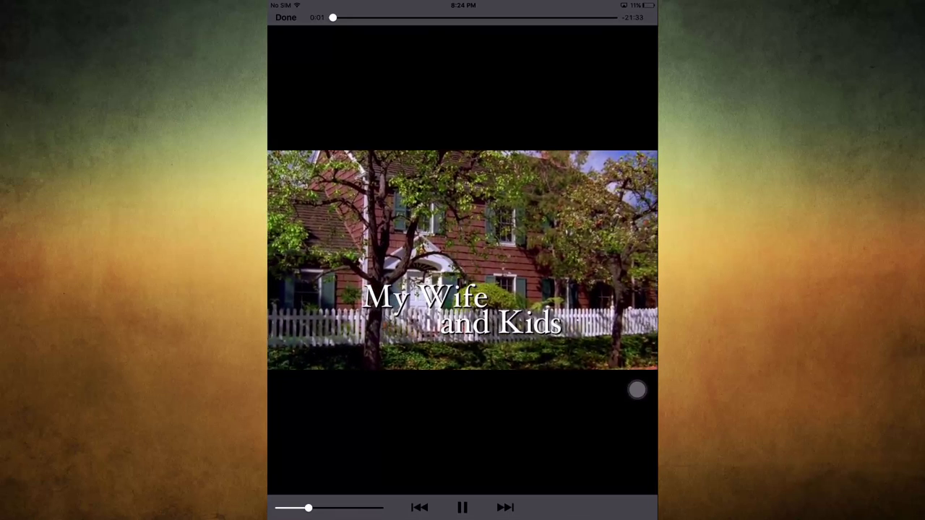
drag(333, 17, 408, 18)
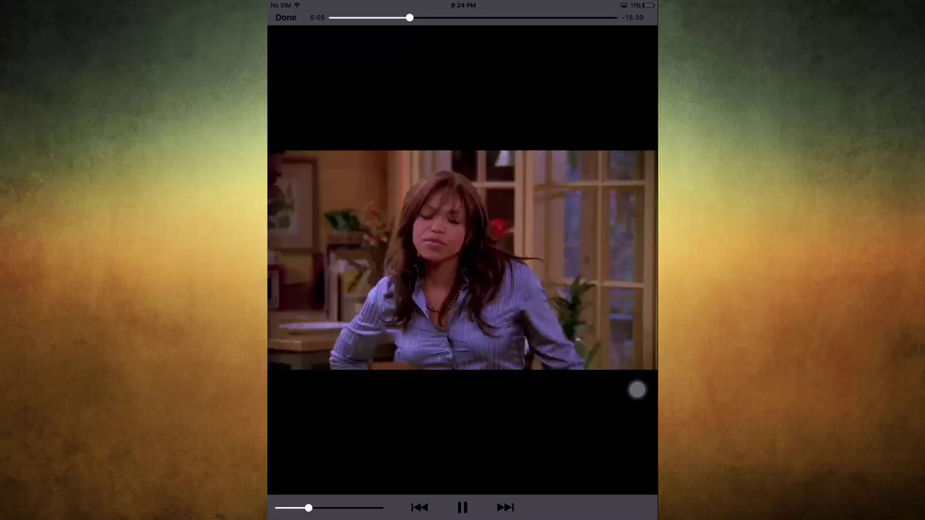
click(285, 18)
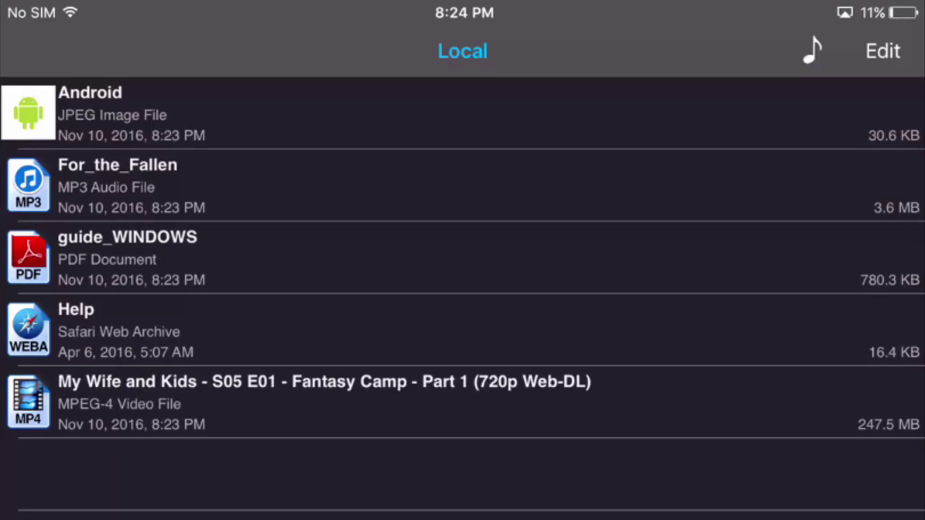
Select the My Wife and Kids video in edit mode for saving to Camera Roll.
click(882, 50)
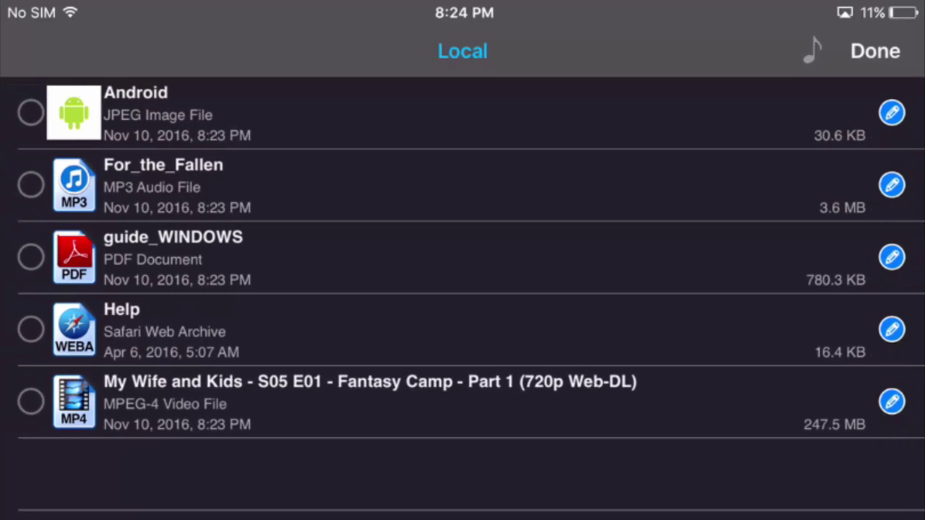
click(30, 401)
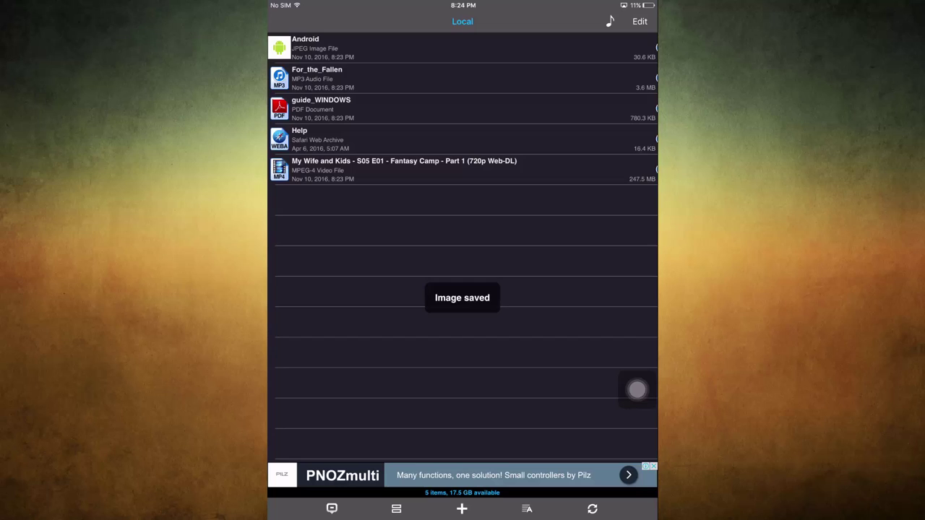
Check Photos' Camera Roll for the saved 21:34 video, then return home.
key(super)
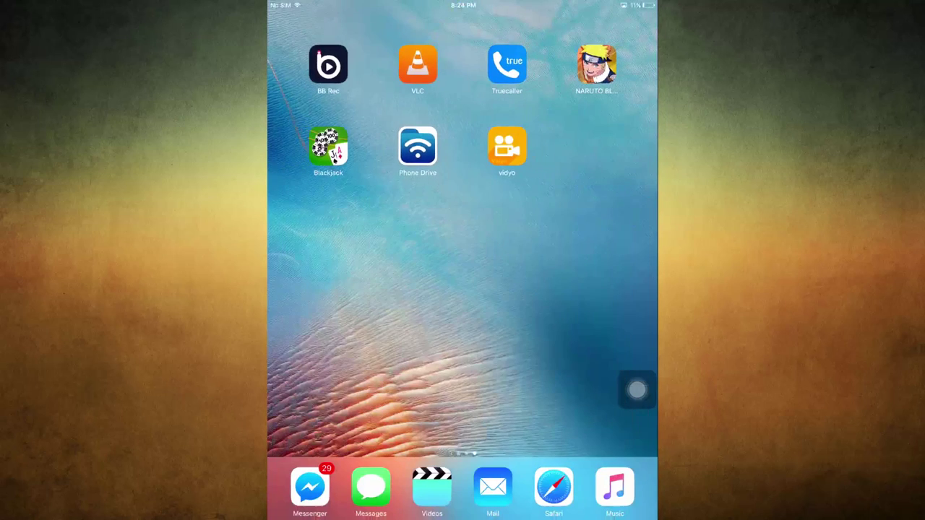
key(super)
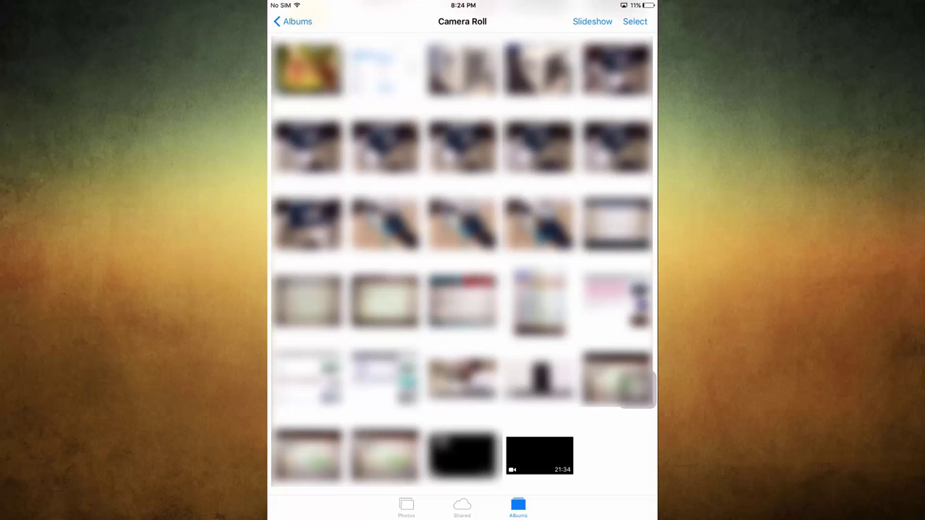
key(super)
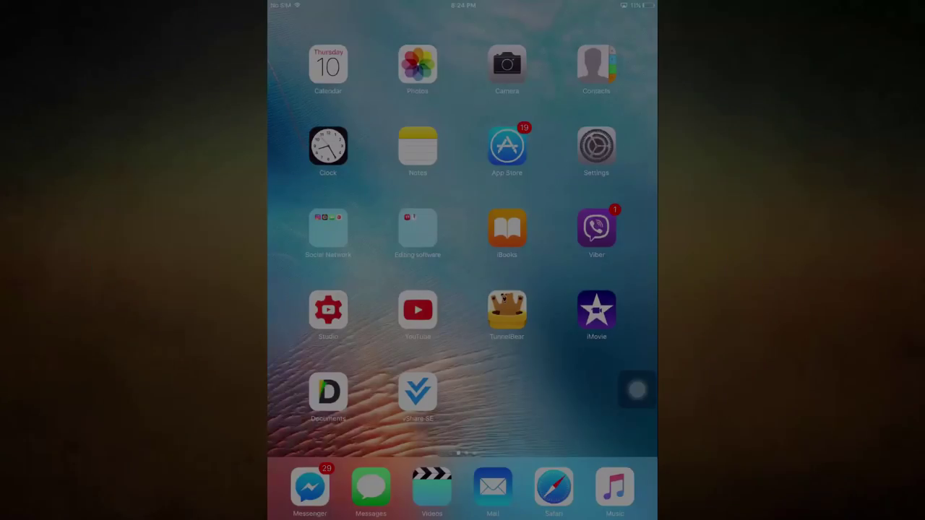